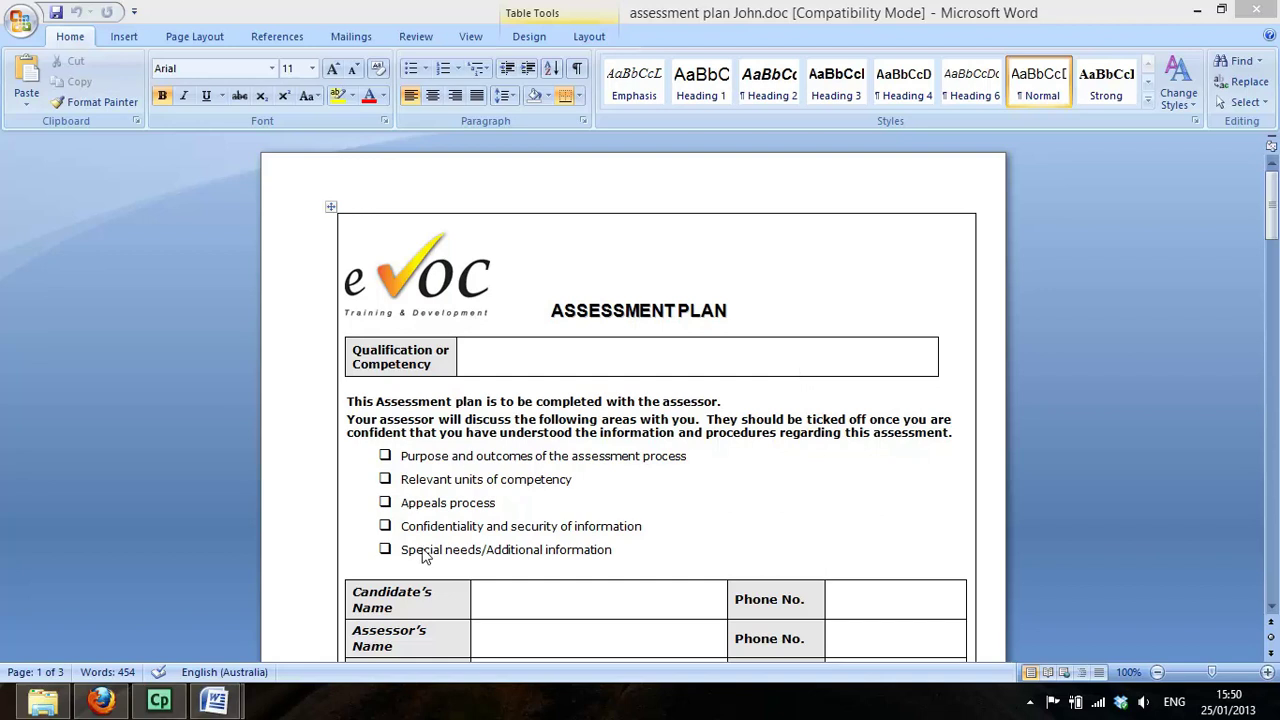
- Enter the candidate's phone number and the assessor's name and phone number in the details table
drag(1272, 222, 1272, 263)
click(541, 302)
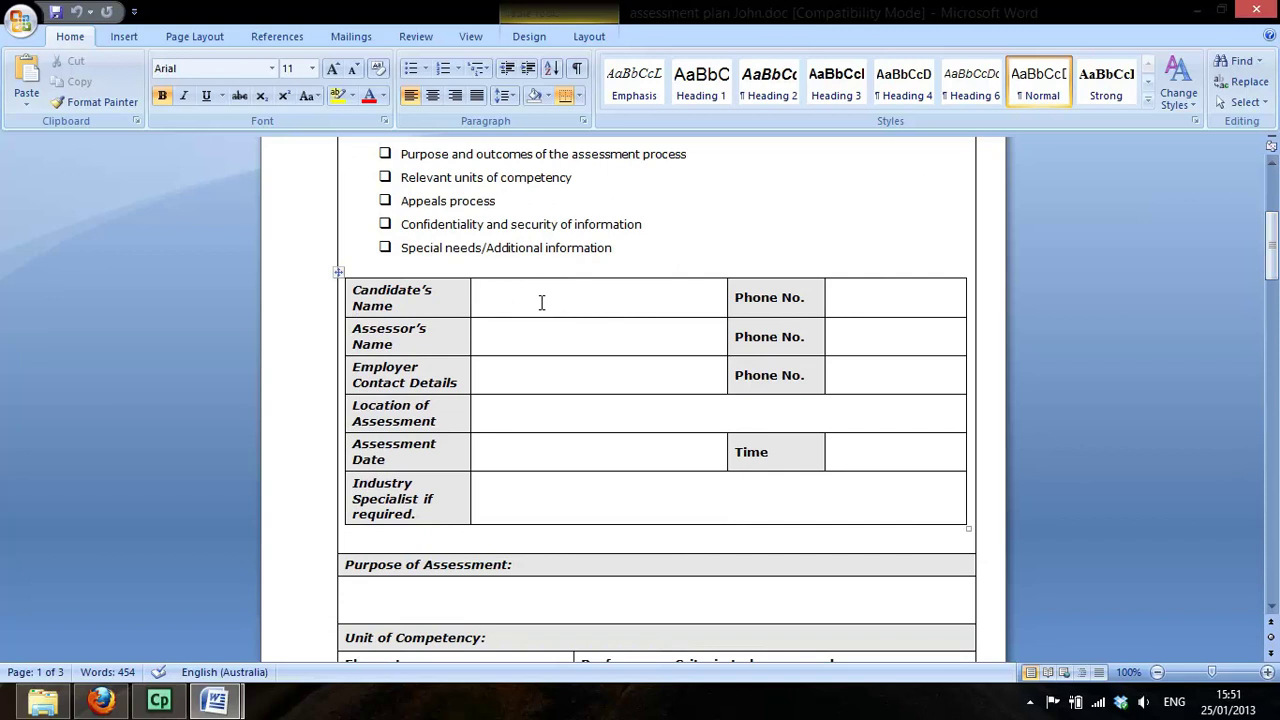
click(838, 295)
text(555 5555)
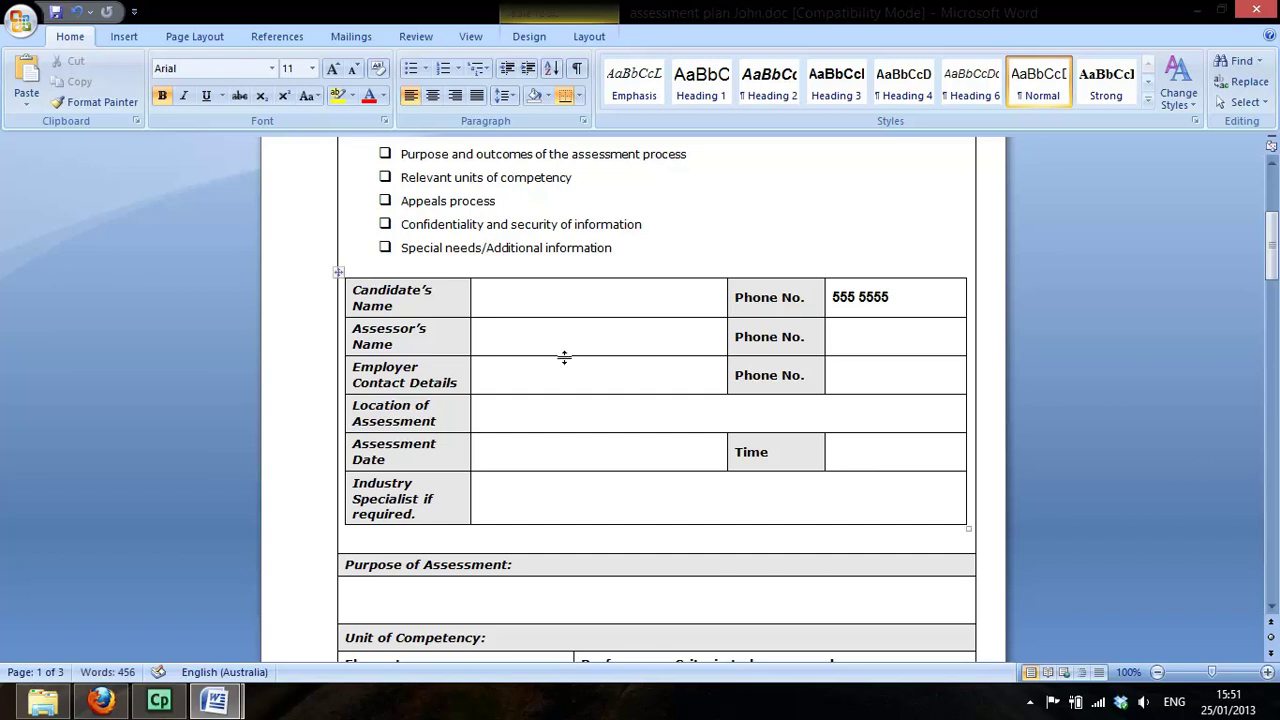
click(529, 341)
text(You)
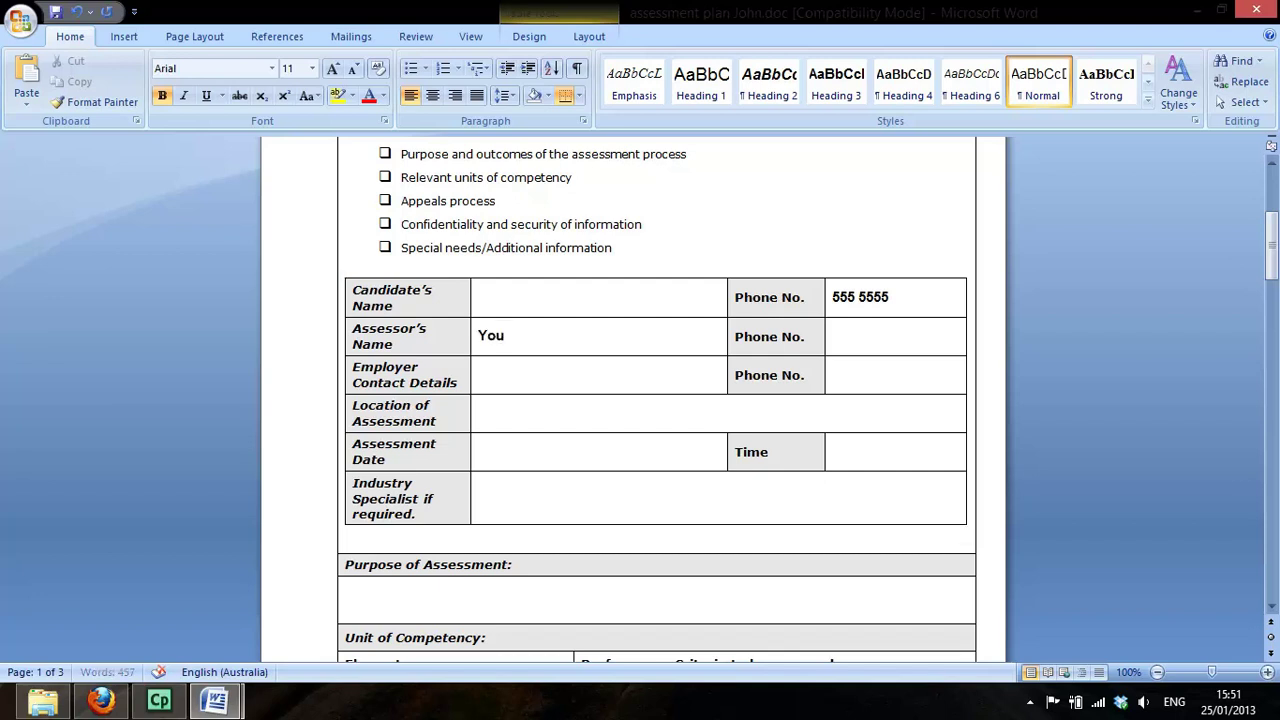
text(r Name)
click(841, 333)
text(777 7777)
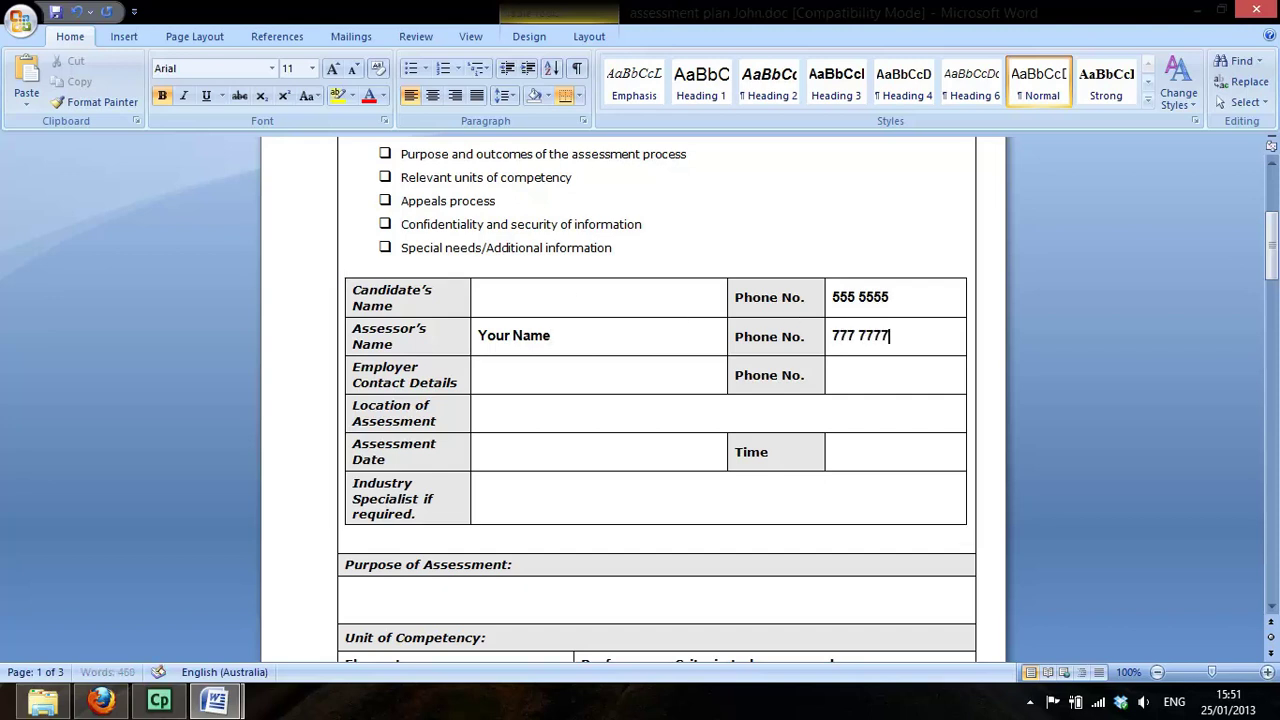
- Fill in the employer contact's name and phone number
click(507, 375)
text(Mike Doe)
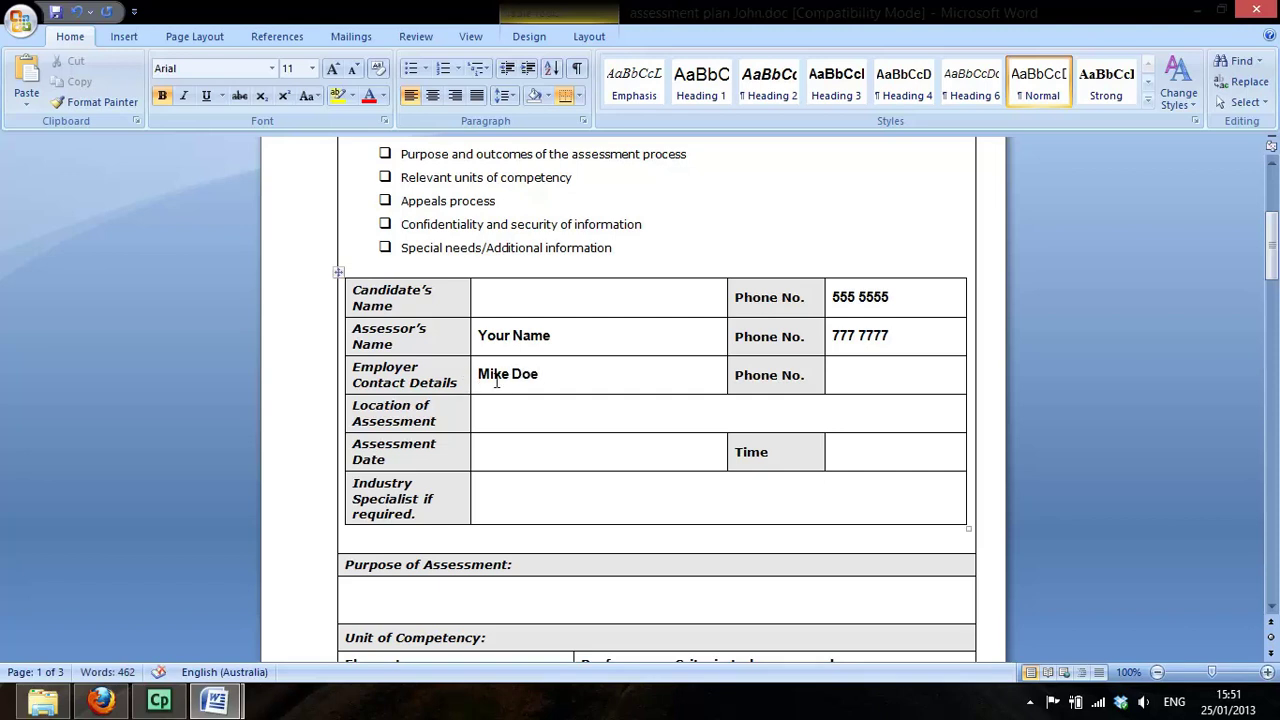
click(843, 376)
text(222 2222)
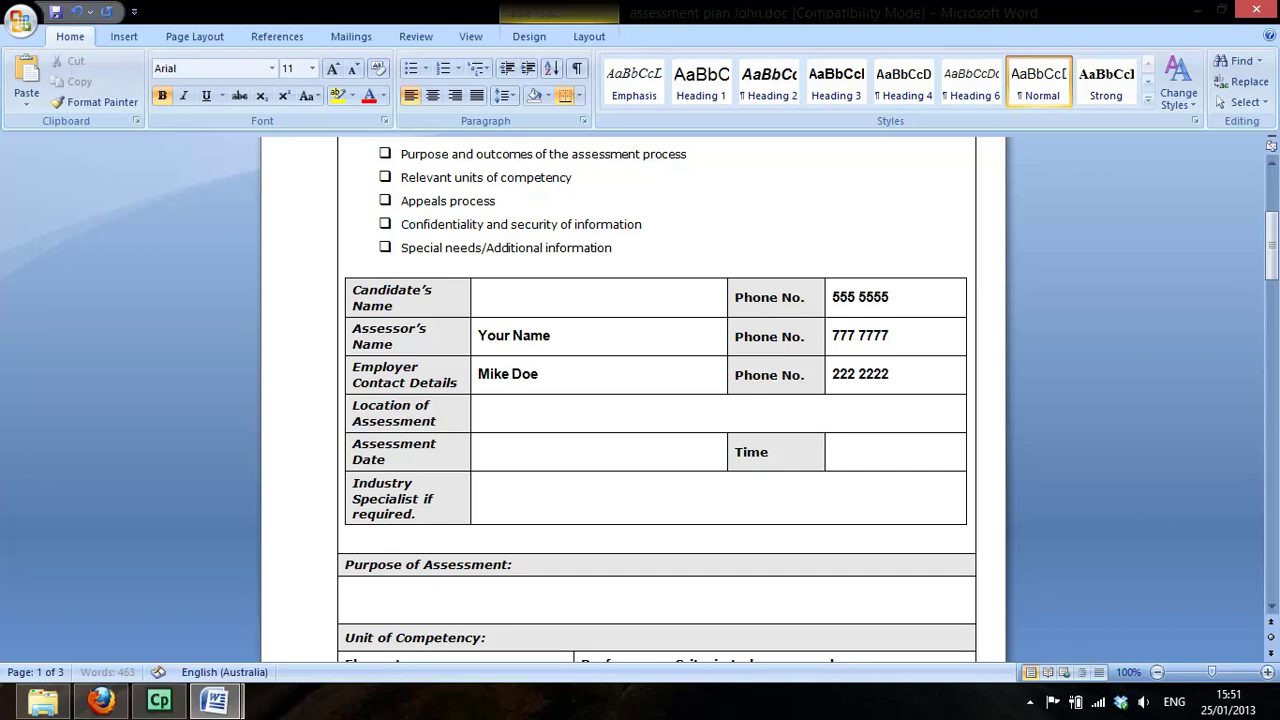
- Enter 'Mike's Bikes' with its street address and suburb line as the Location of Assessment
click(509, 418)
text(Mike's Bikes)
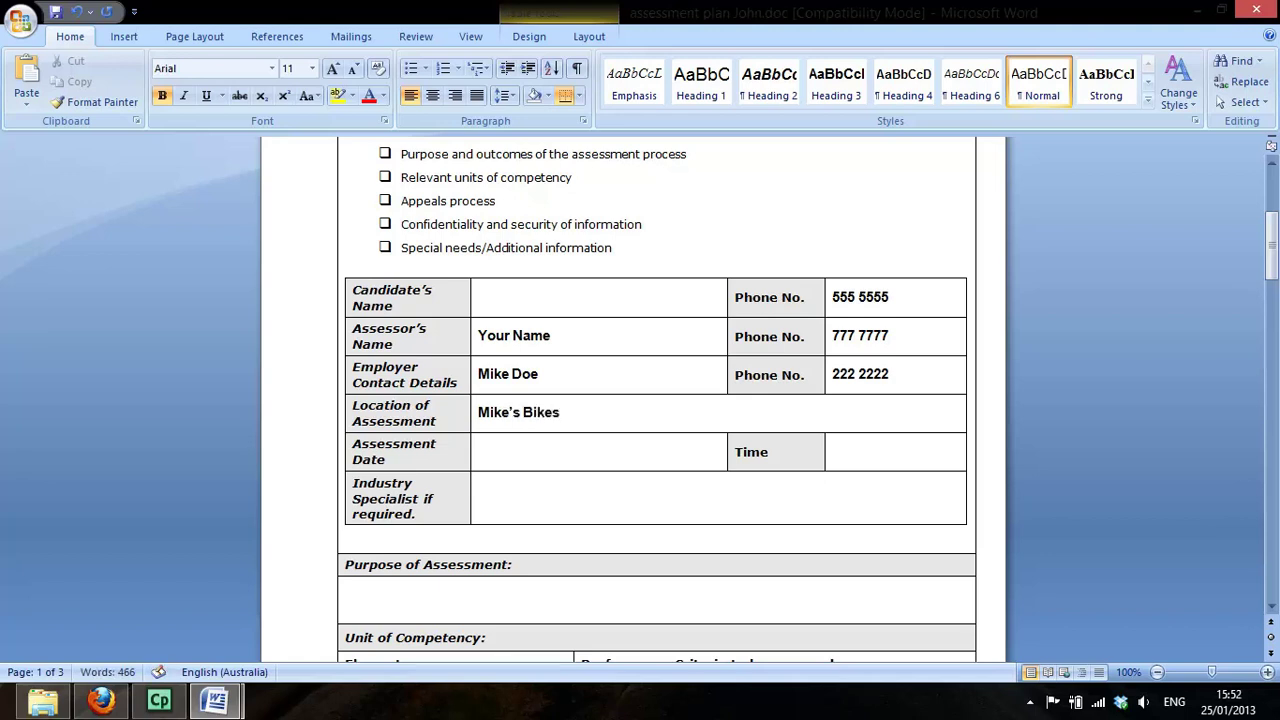
key(Return)
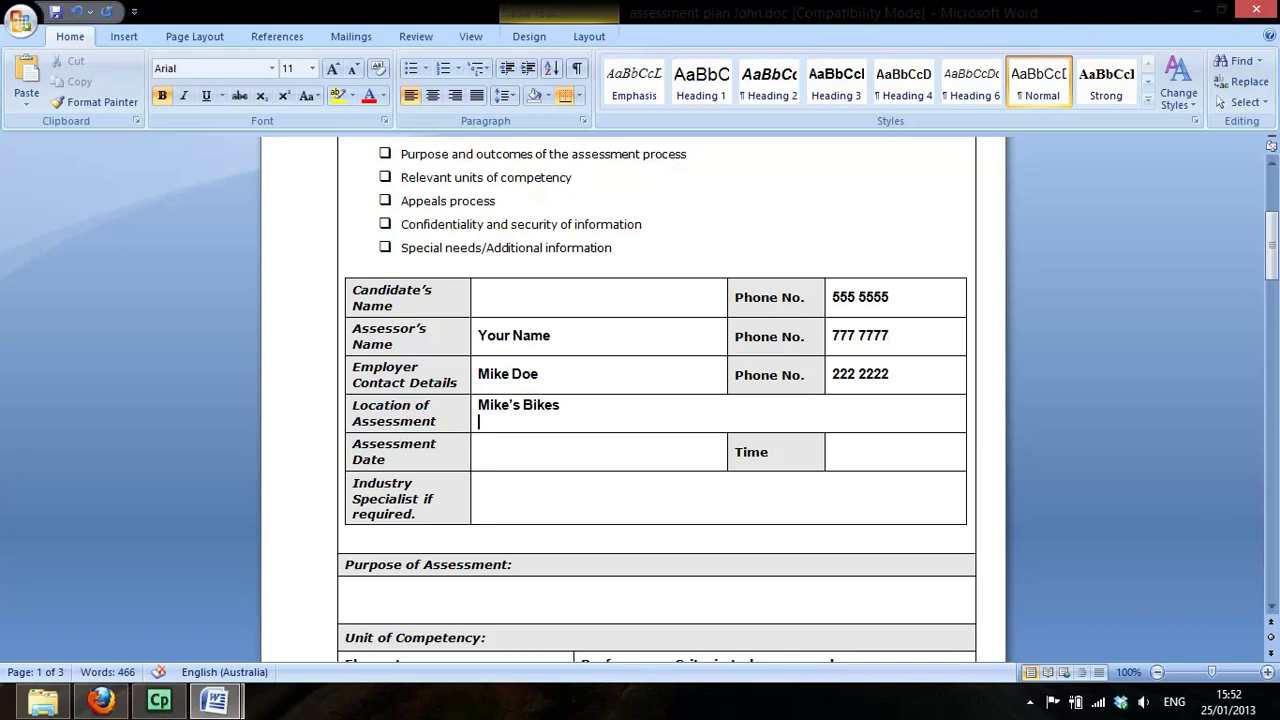
text(1 Firreet)
text(st S)
click(508, 421)
text(reet)
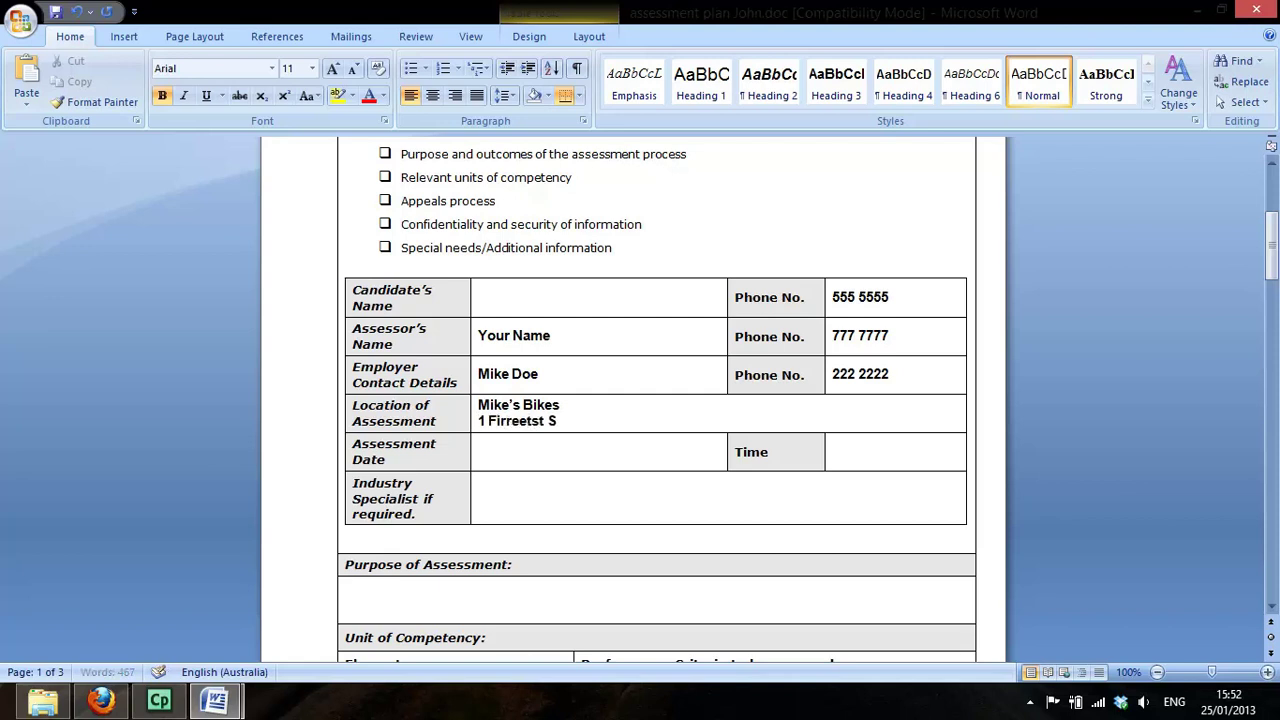
click(545, 421)
key(BackSpace)
key(BackSpace)
key(BackSpace)
key(BackSpace)
key(BackSpace)
key(BackSpace)
key(BackSpace)
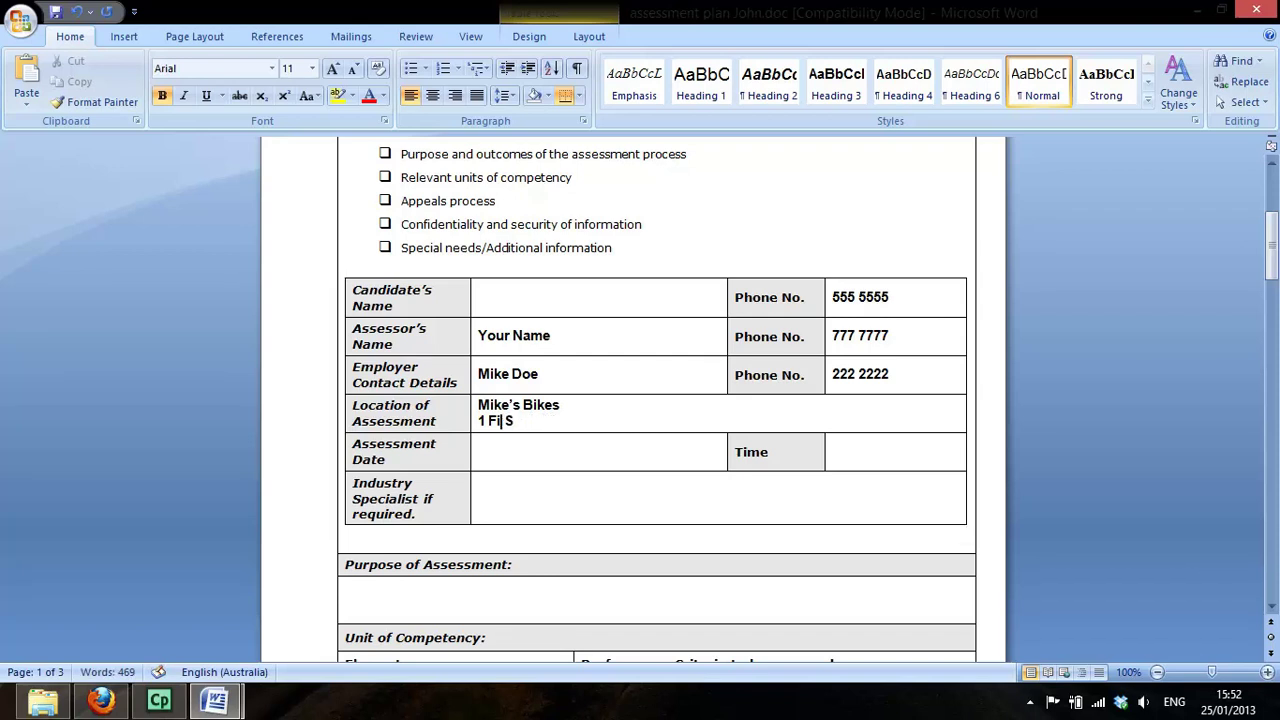
text(rst Street)
key(Return)
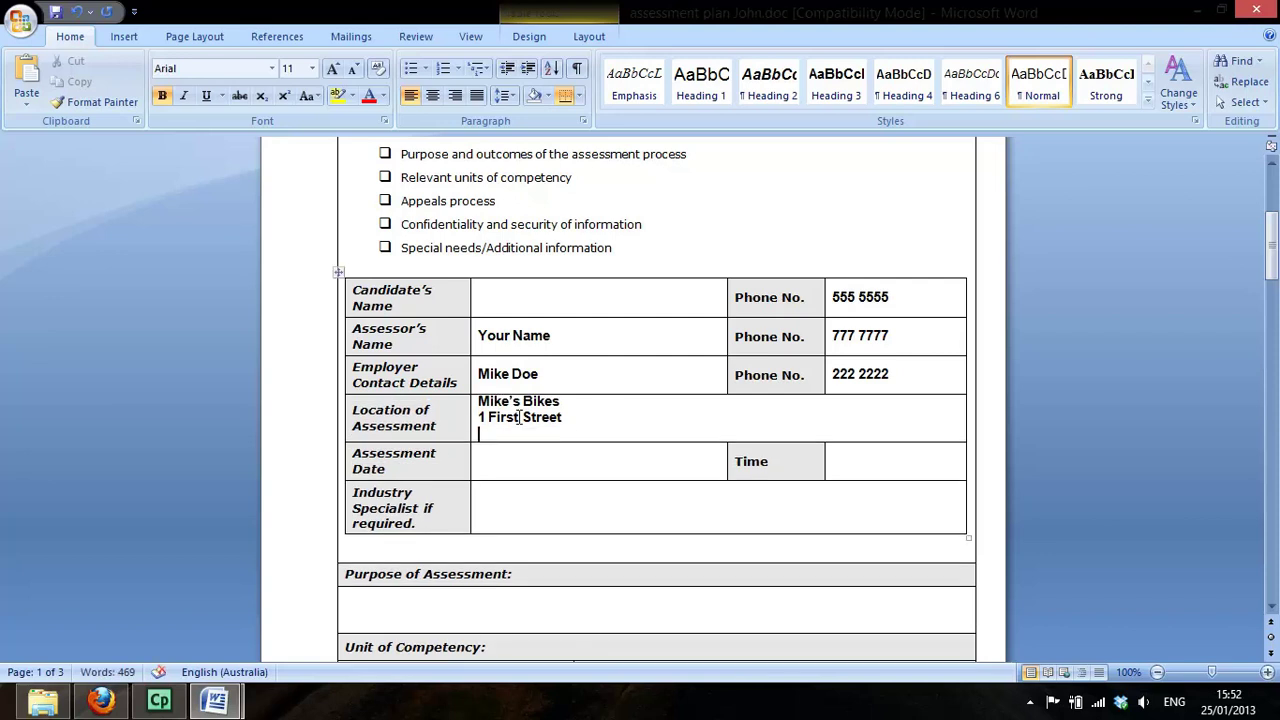
text(SUR)
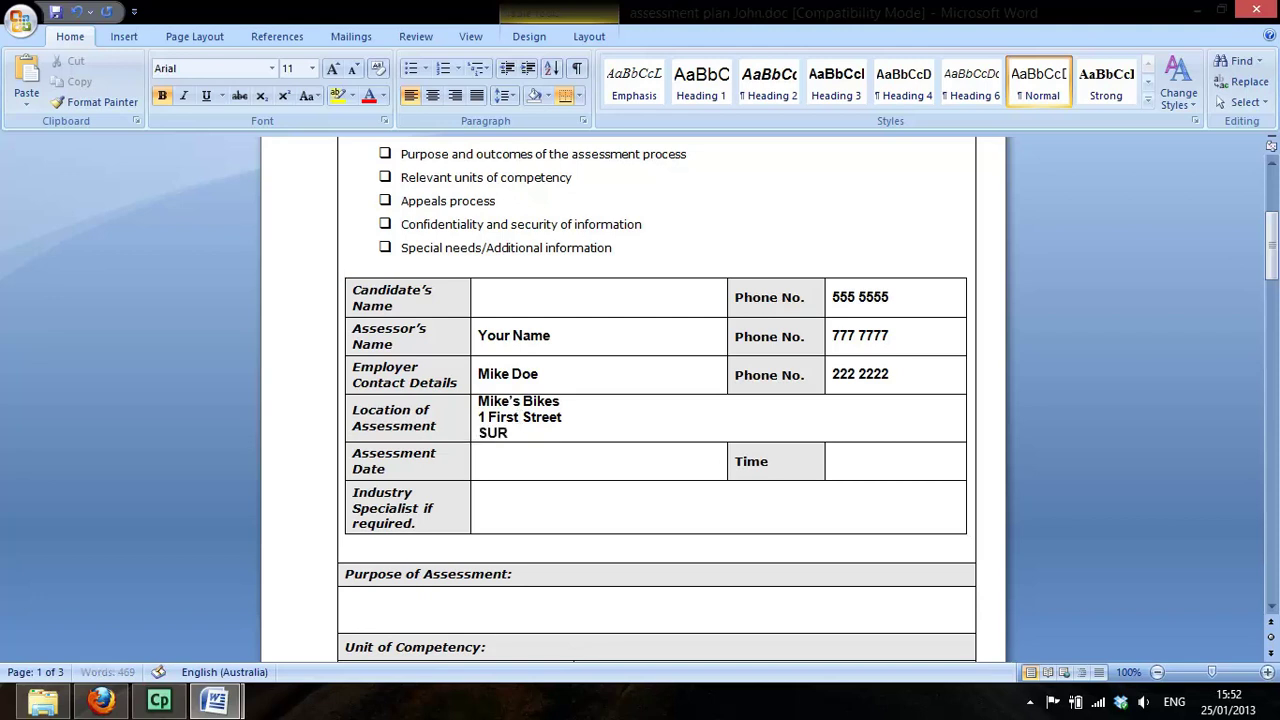
text(FERS PARADI)
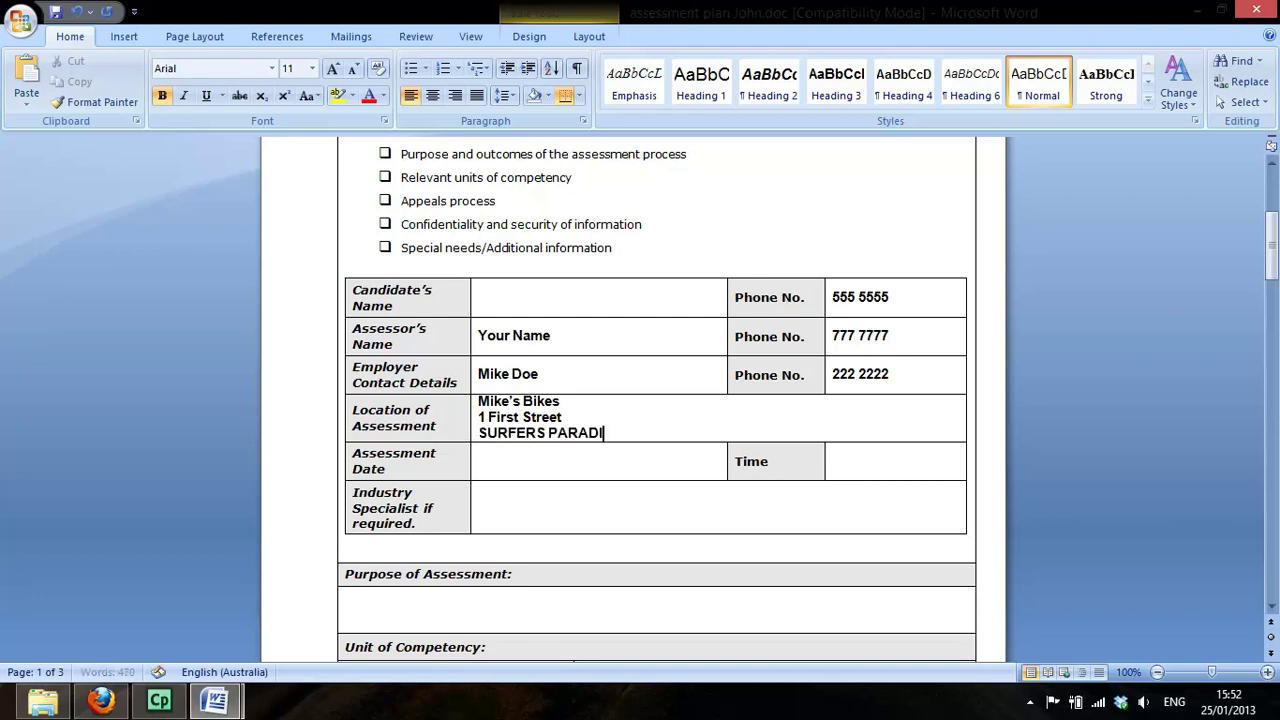
text(SE QLD )
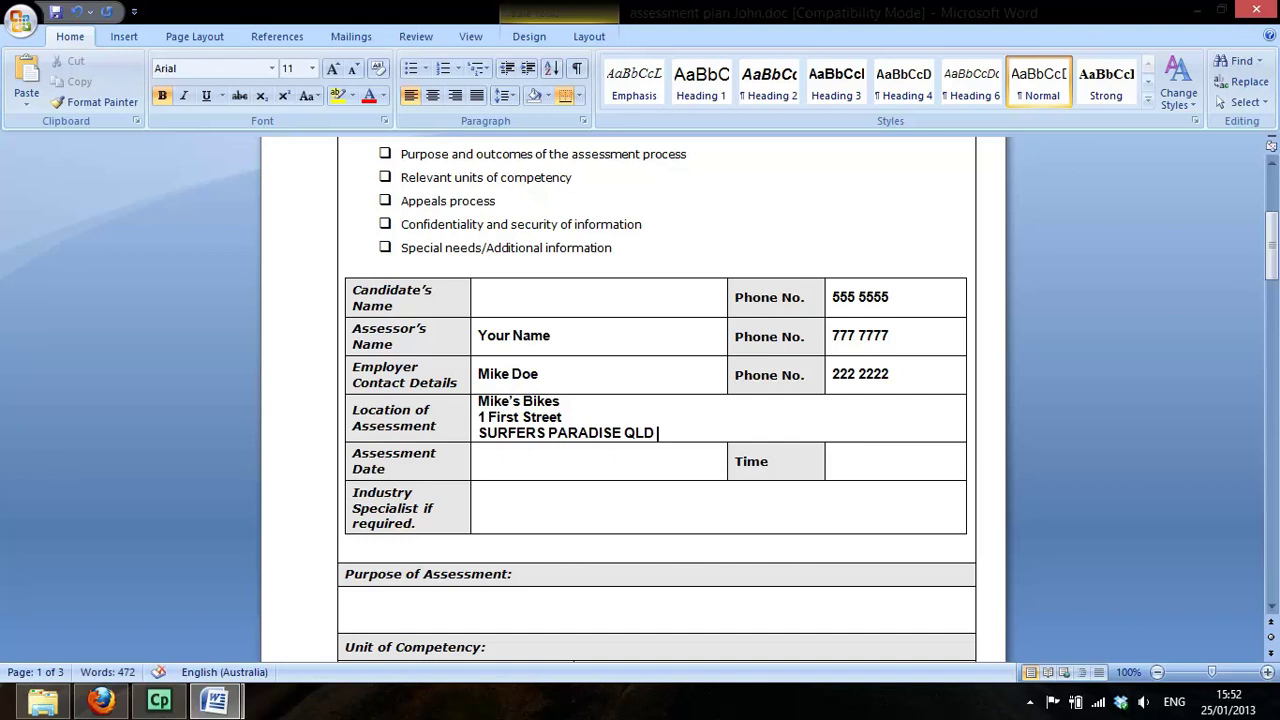
text(4212)
- Set the assessment time to 6:30pm -7:30pm
click(506, 454)
click(857, 458)
text(6:30)
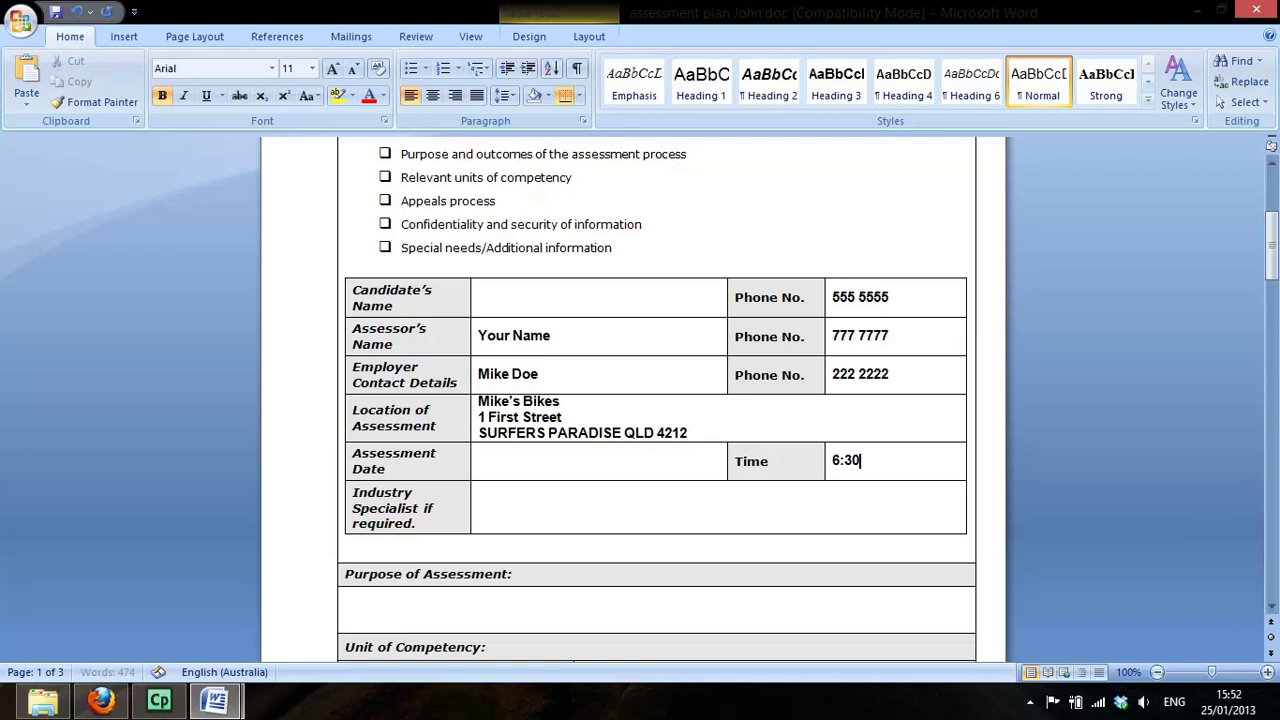
text(pm -7:30pm)
- Enter N/A as the Industry Specialist
click(555, 508)
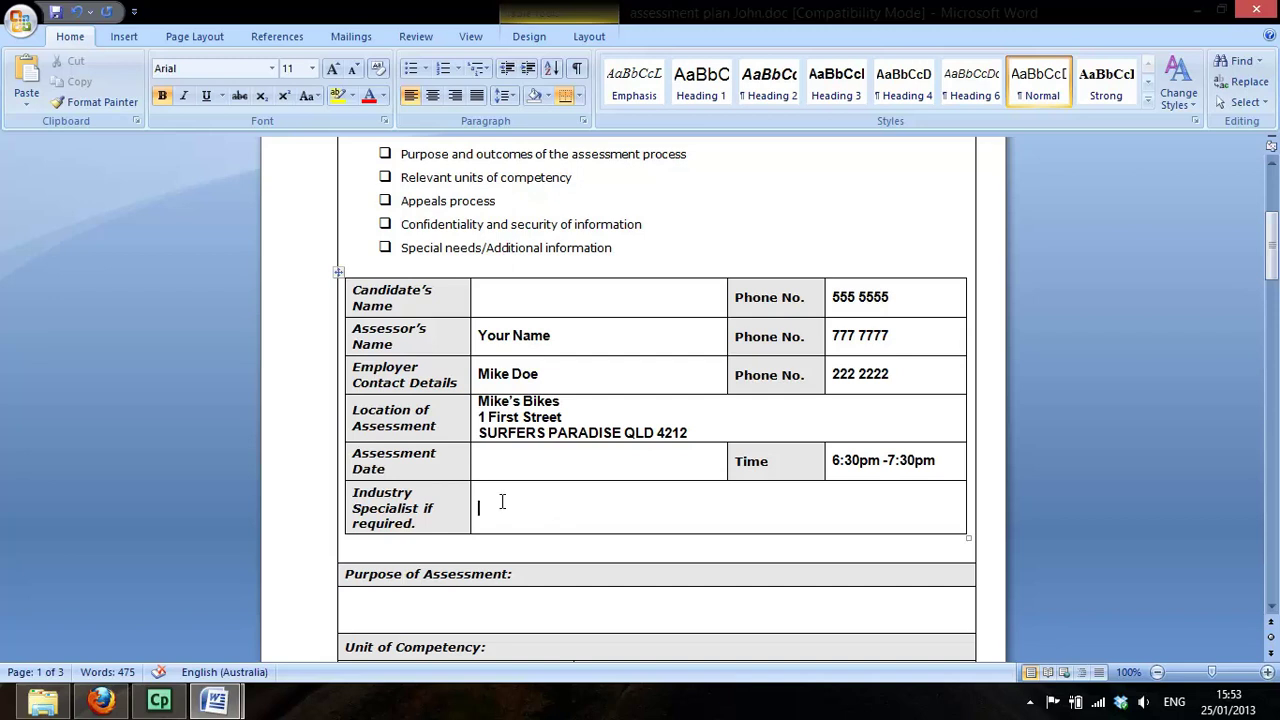
text(N/a)
key(BackSpace)
text(A)
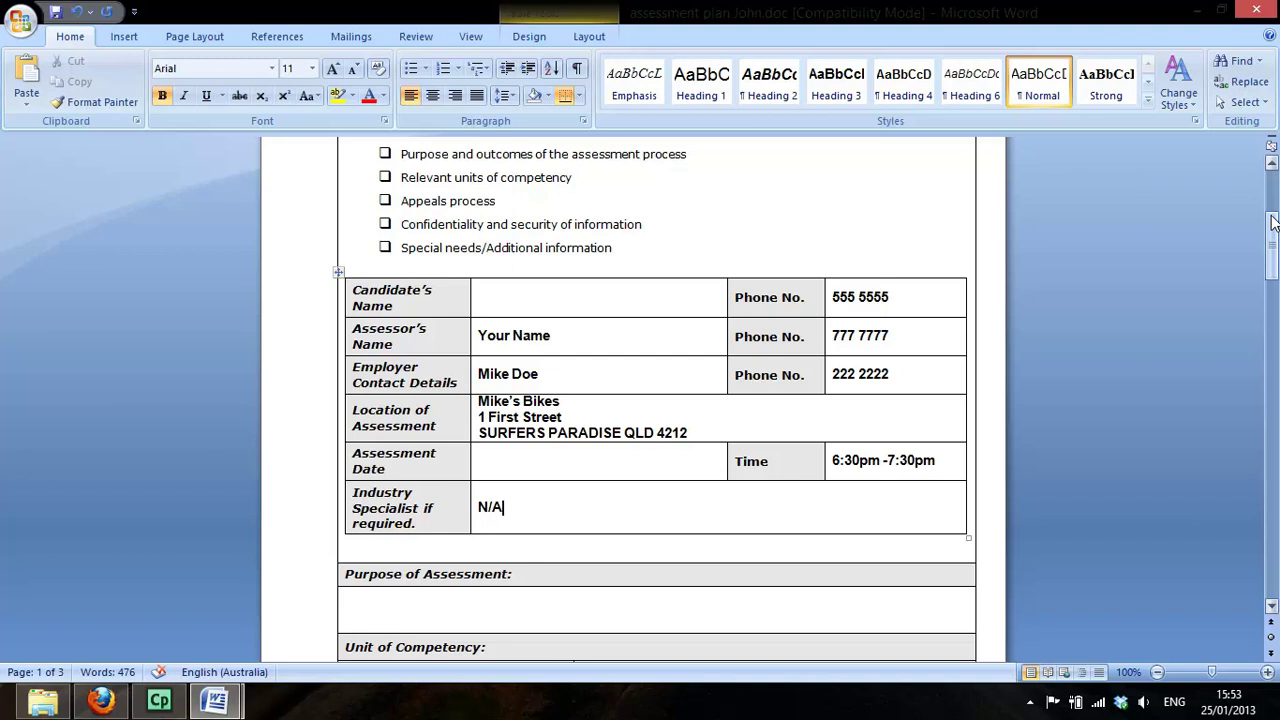
- Enter element 1 with performance criterion 1.1 in the Unit of Competency table
drag(1273, 222, 1273, 237)
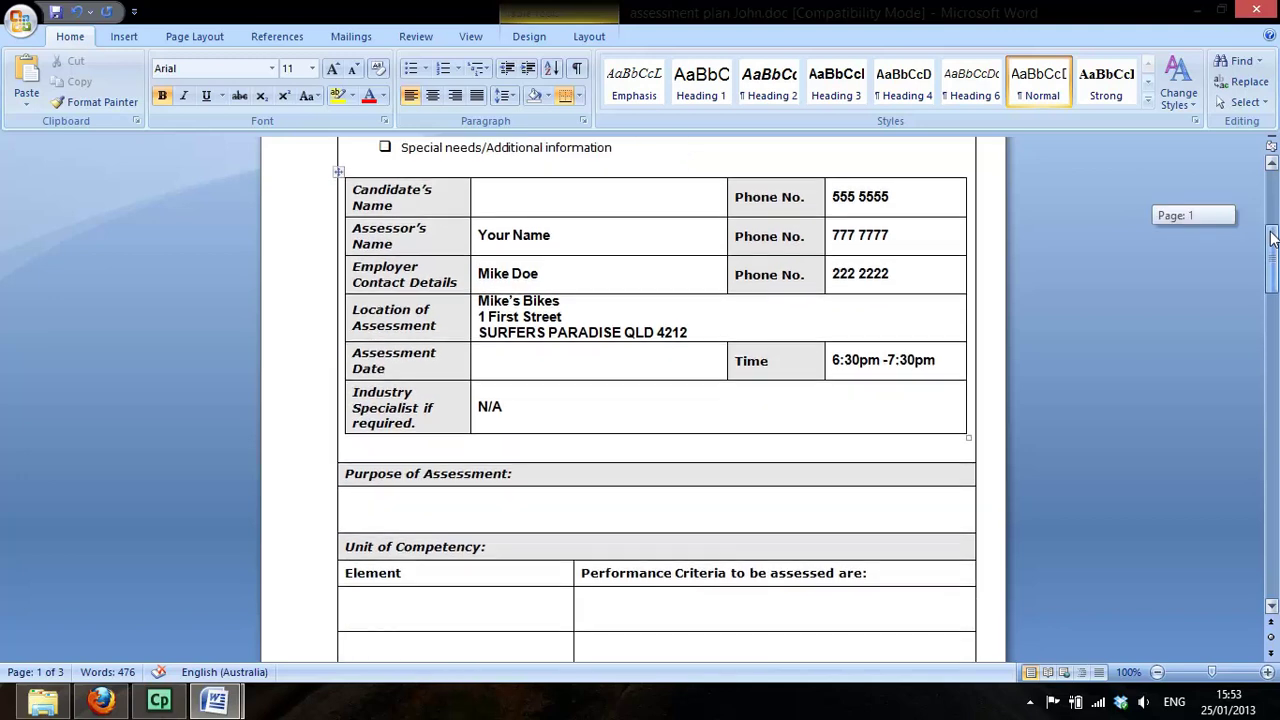
click(437, 489)
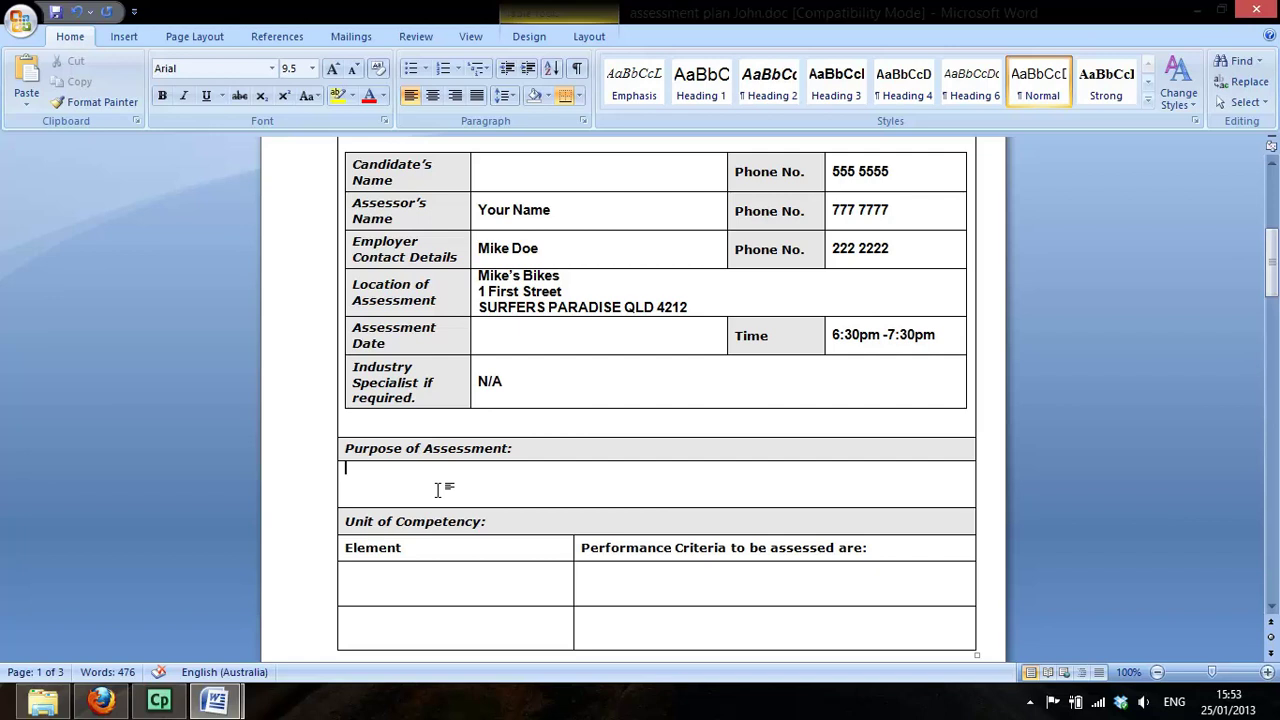
click(388, 582)
text(1)
click(600, 588)
text(1.1)
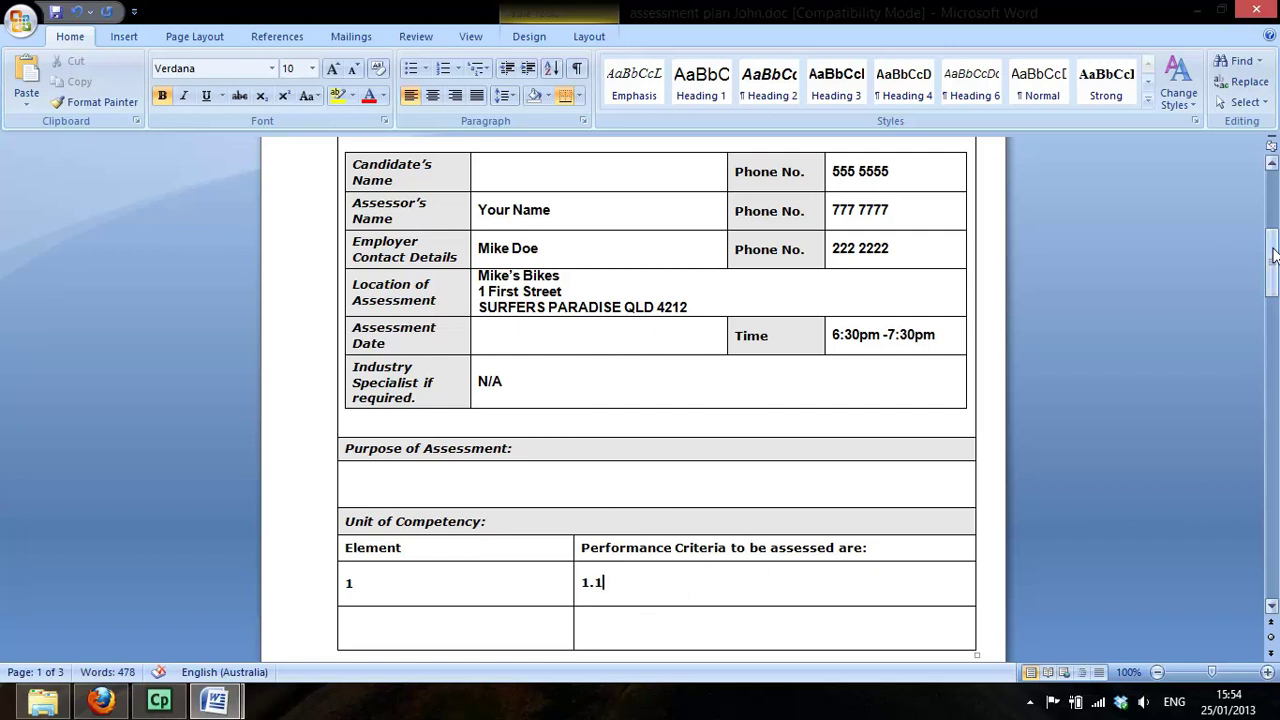
- Type 'Assessment to occur in the workplace.' into the Conditions of Assessment cell
drag(1273, 255, 1273, 347)
click(486, 261)
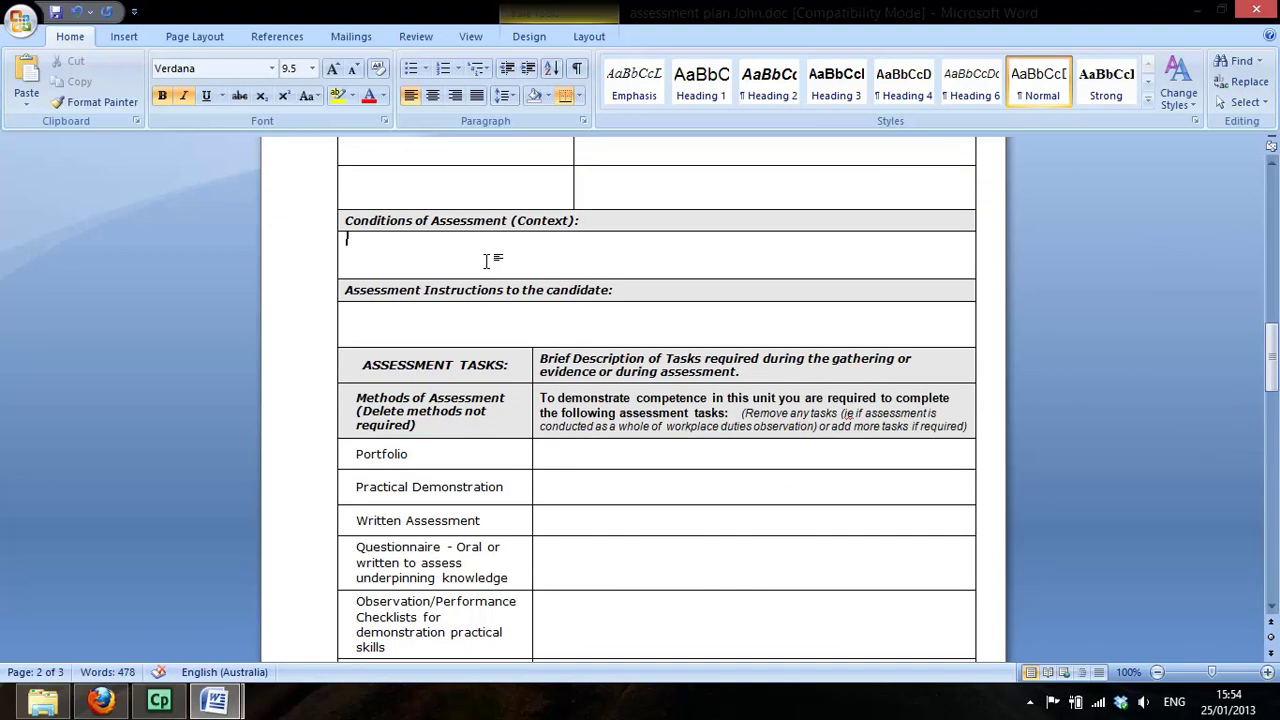
text(Assessment to o)
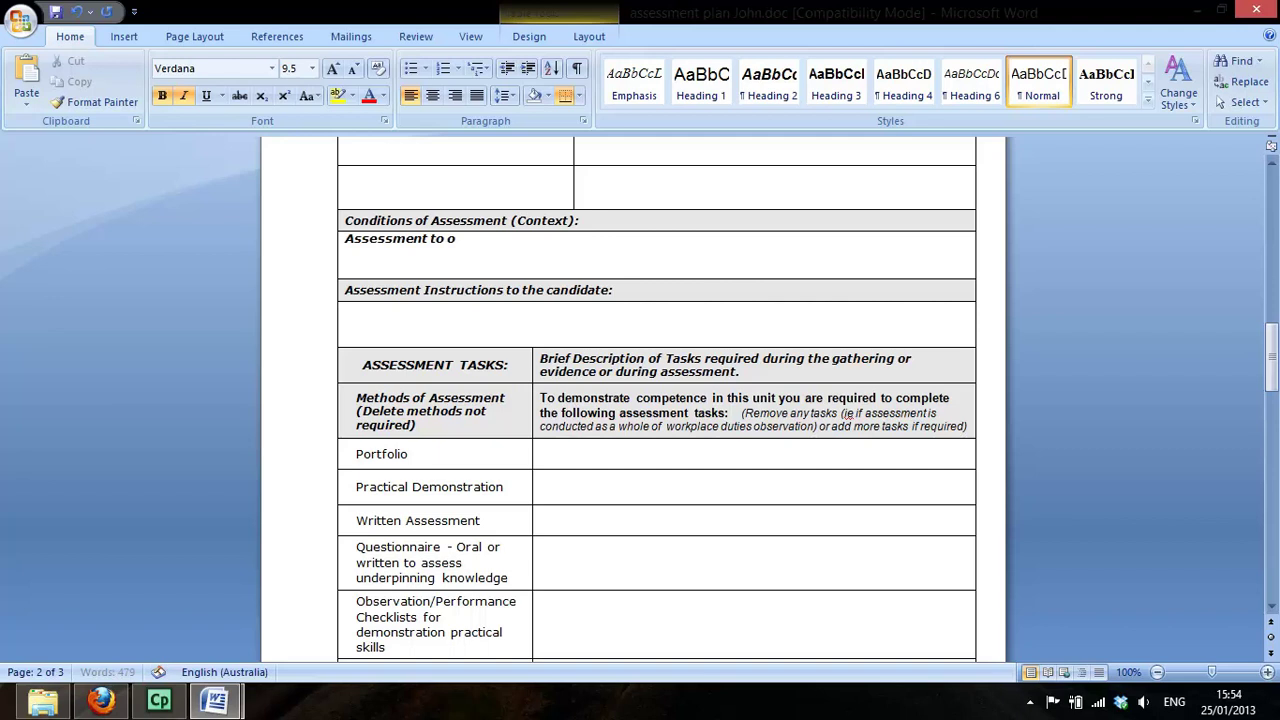
text(ccur in the workplace)
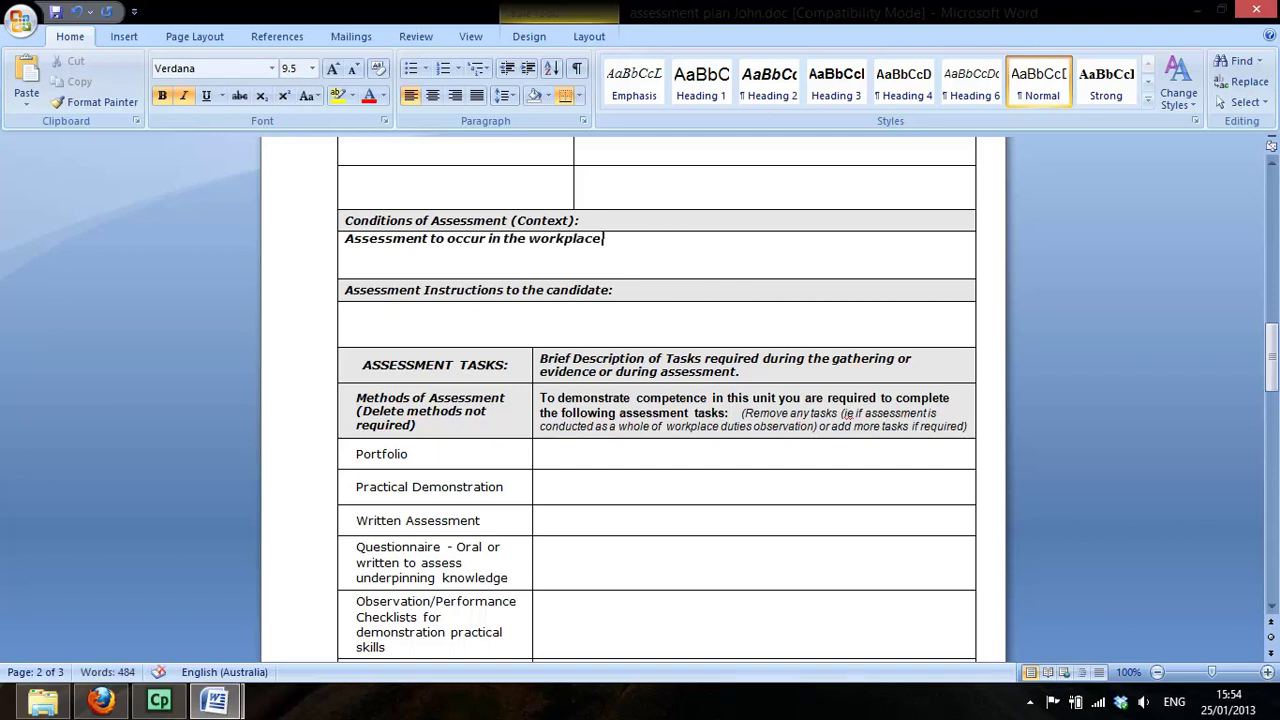
text(.)
- Place the caret in the Assessment Instructions to the candidate cell
click(370, 331)
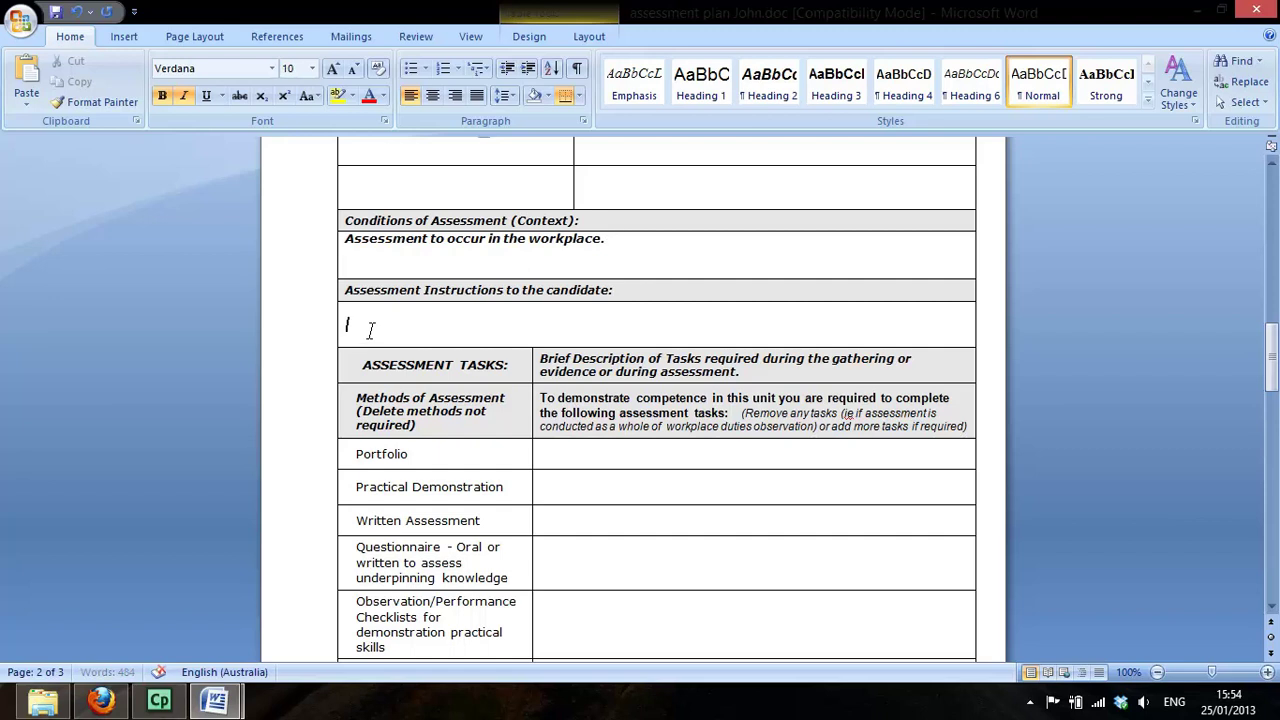